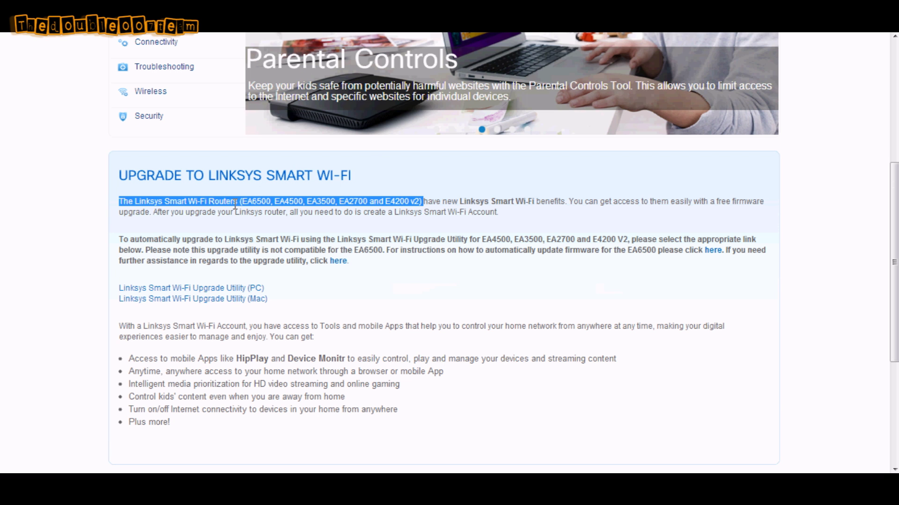
Clear the text selection on the 'Upgrade to Linksys Smart Wi-Fi' paragraph.
left_click(194, 246)
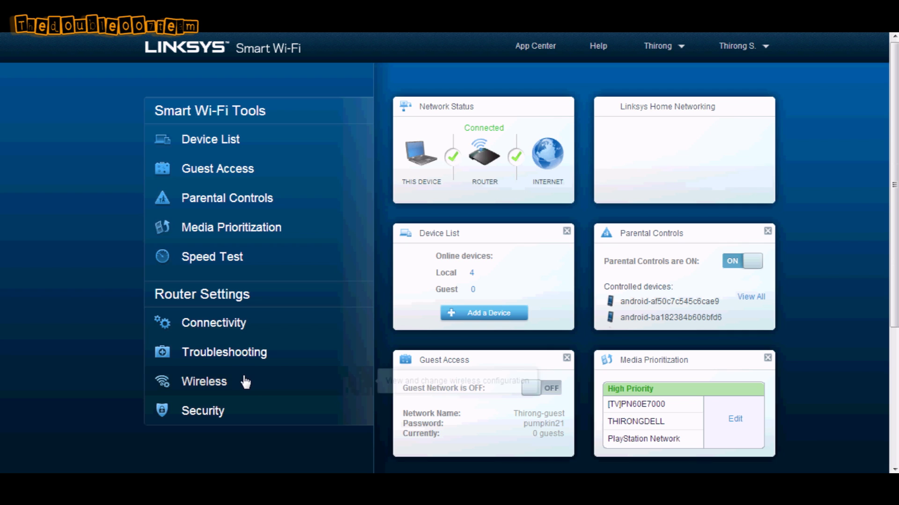
View the Wireless settings without changes, then bring up Router Settings > Security.
left_click(223, 380)
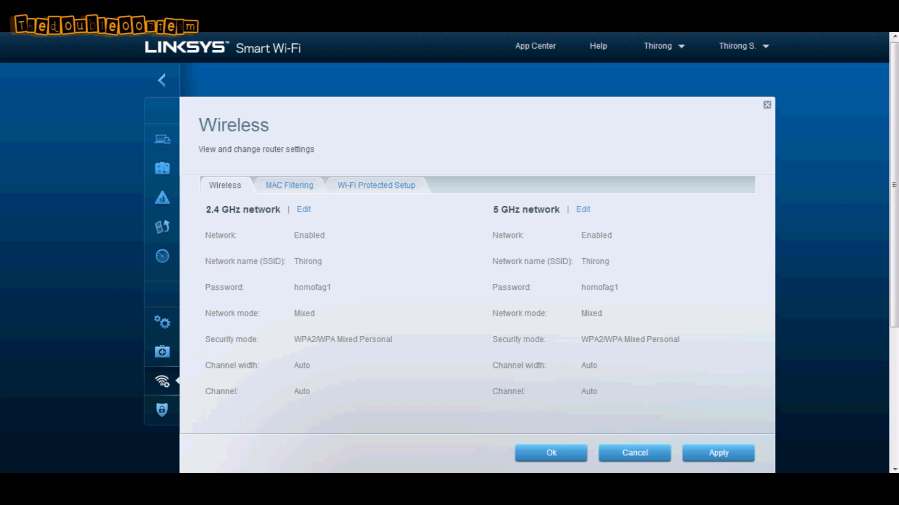
left_click(640, 460)
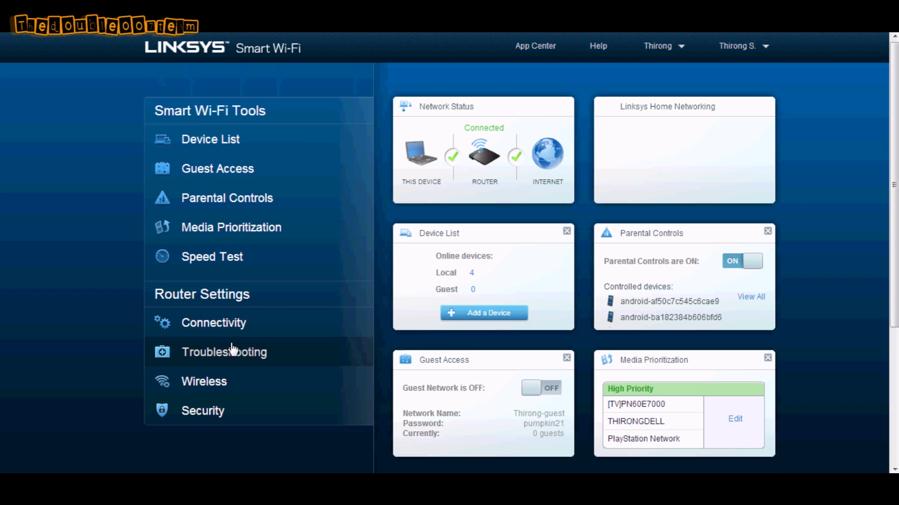
left_click(205, 416)
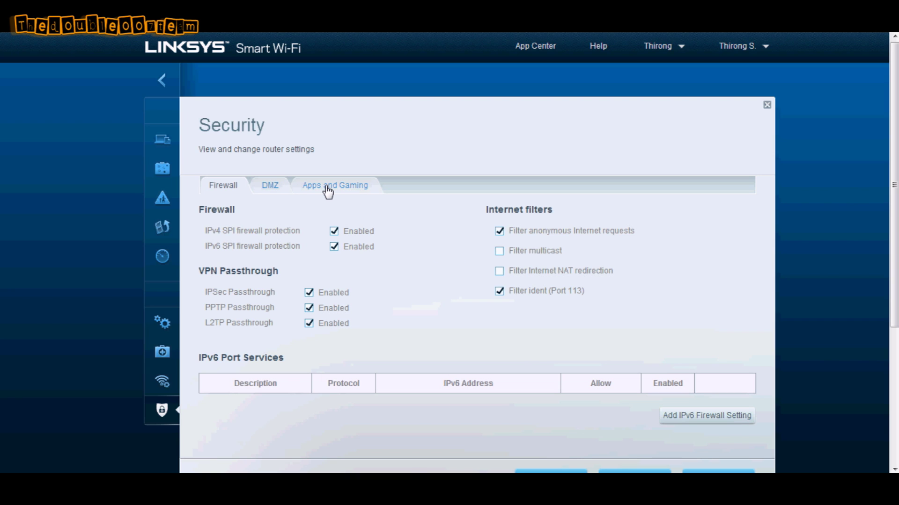
Switch to Apps and Gaming, leave DDNS Disabled, and list the Port Range Forwarding rules.
left_click(327, 190)
left_click(316, 238)
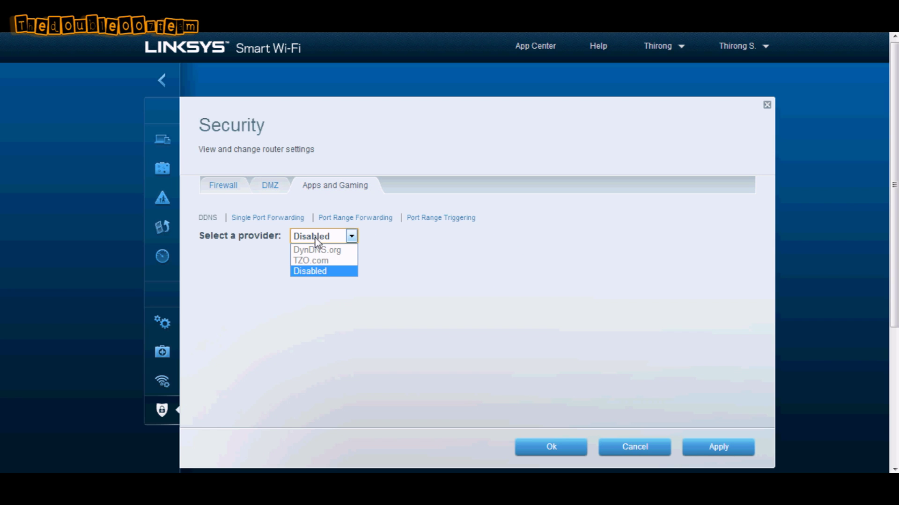
left_click(289, 257)
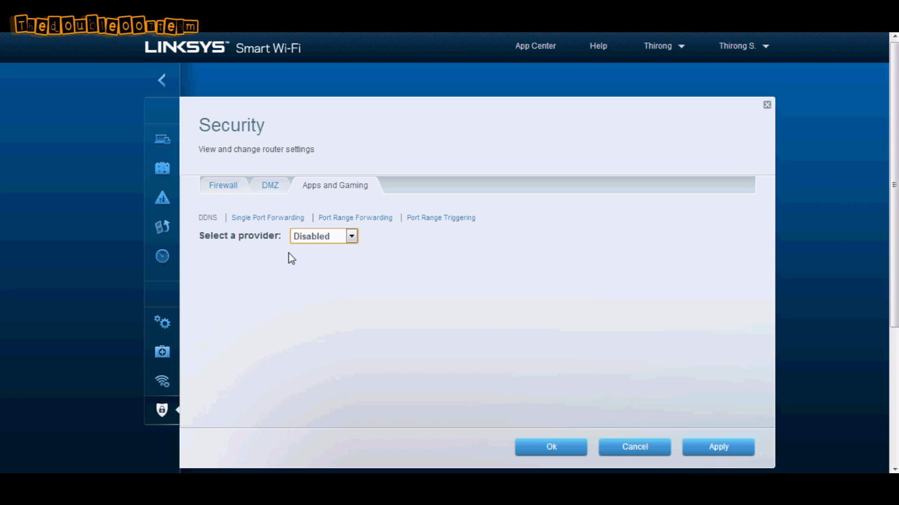
left_click(366, 219)
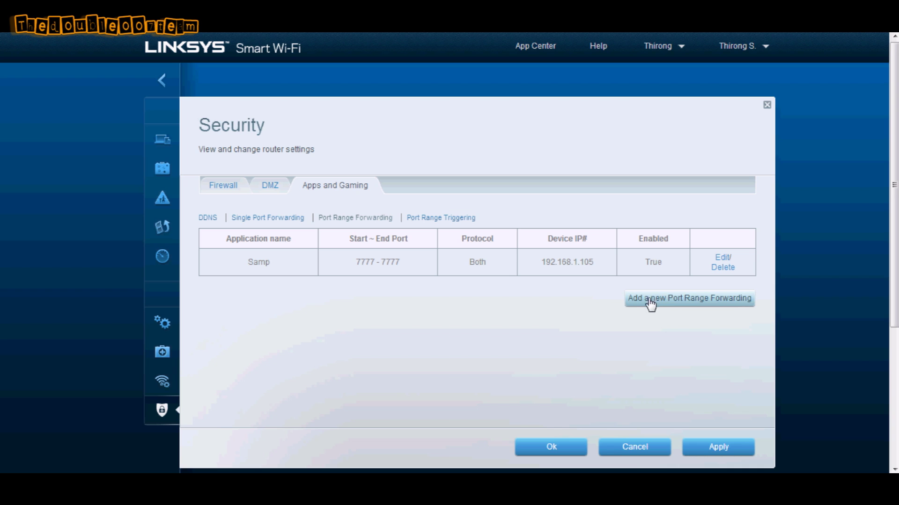
Add and save a 'Minecraft' rule forwarding ports 25565–25565 to 192.168.1.105.
left_click(686, 304)
left_click(263, 293)
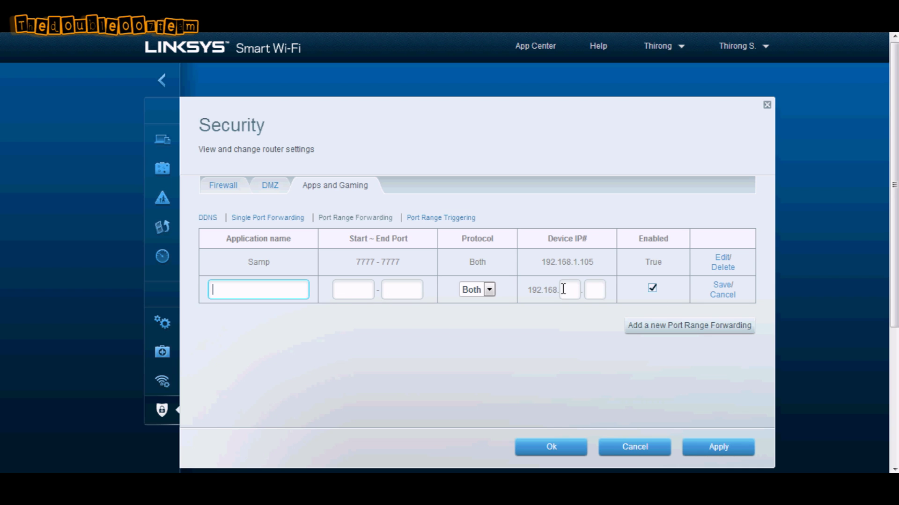
left_click(570, 291)
type("1")
left_click(595, 289)
type("105")
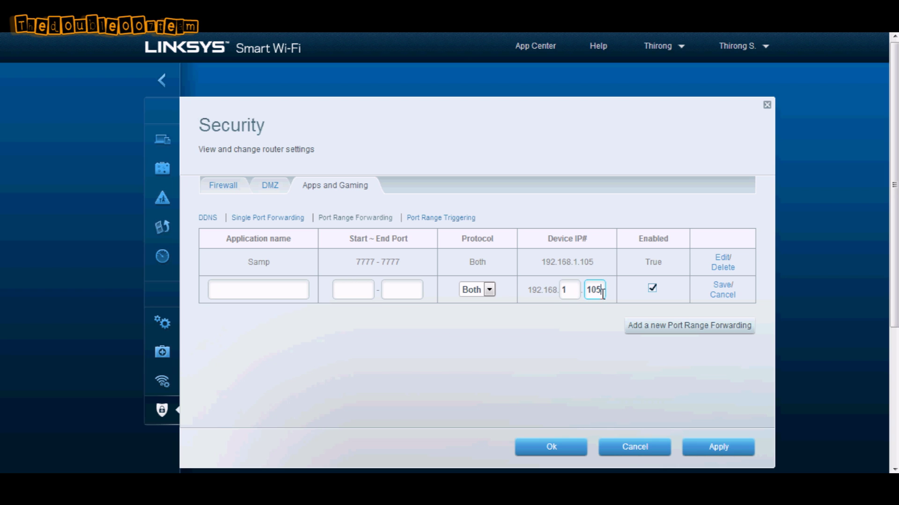
left_click(232, 292)
type("inecraft")
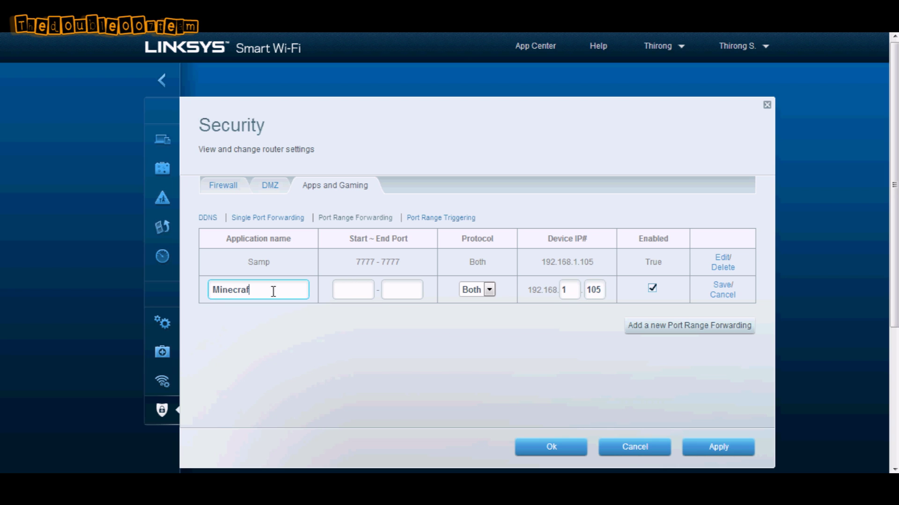
left_click(339, 291)
type("25565")
left_click(406, 294)
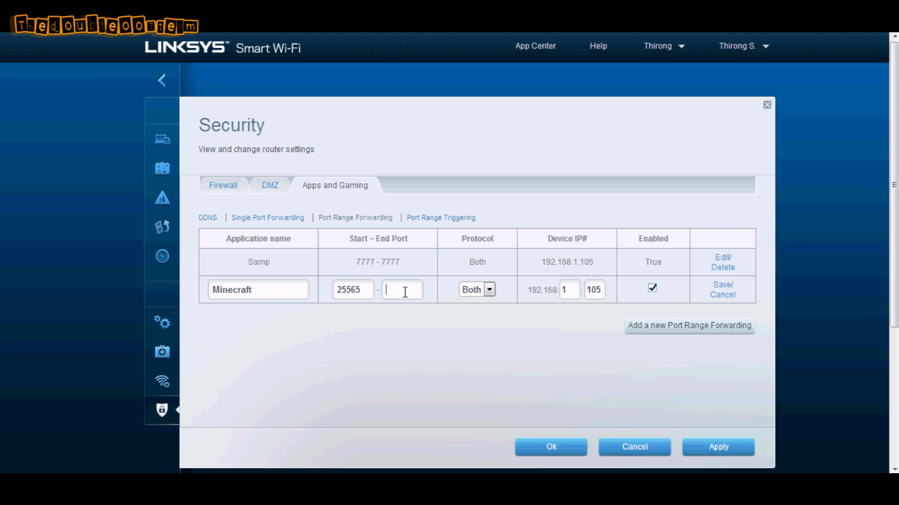
type("25565")
left_click(721, 285)
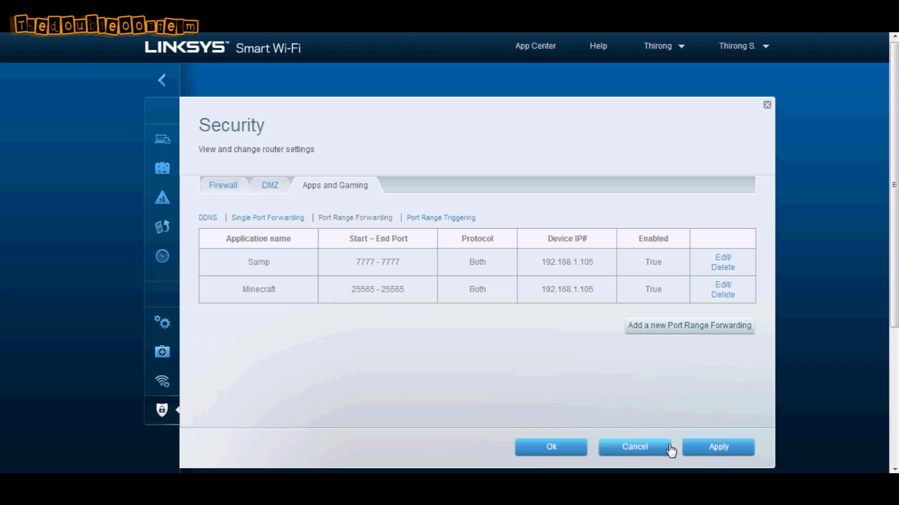
Apply the Minecraft forwarding change to the router and close Security with Ok.
left_click(728, 450)
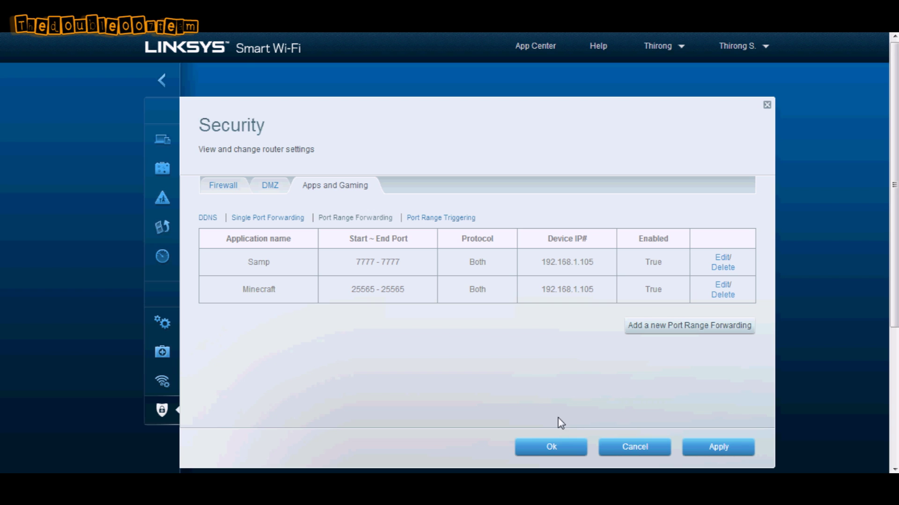
left_click(542, 449)
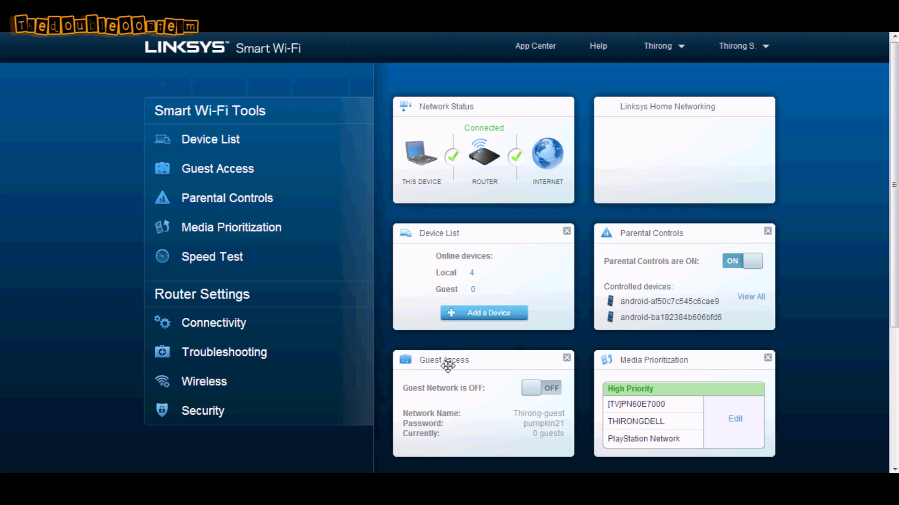
scroll(268, 346, "down", 3)
scroll(267, 344, "up", 3)
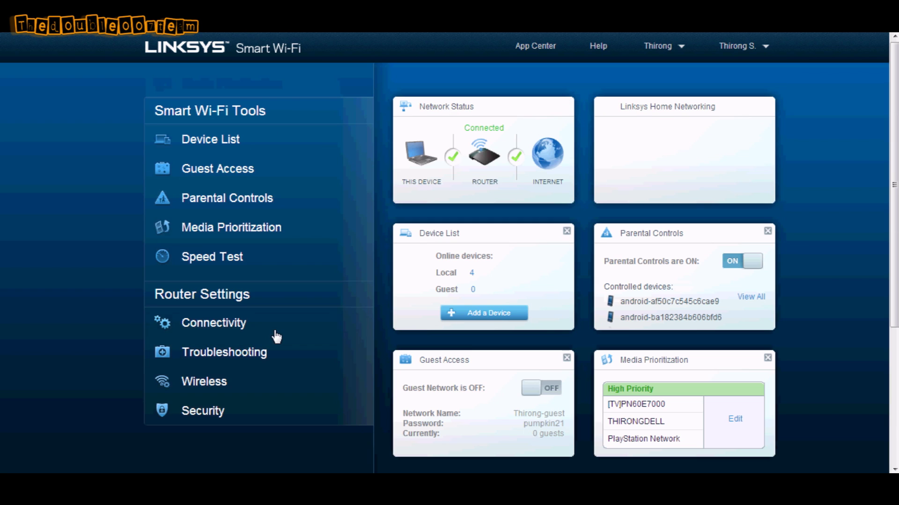